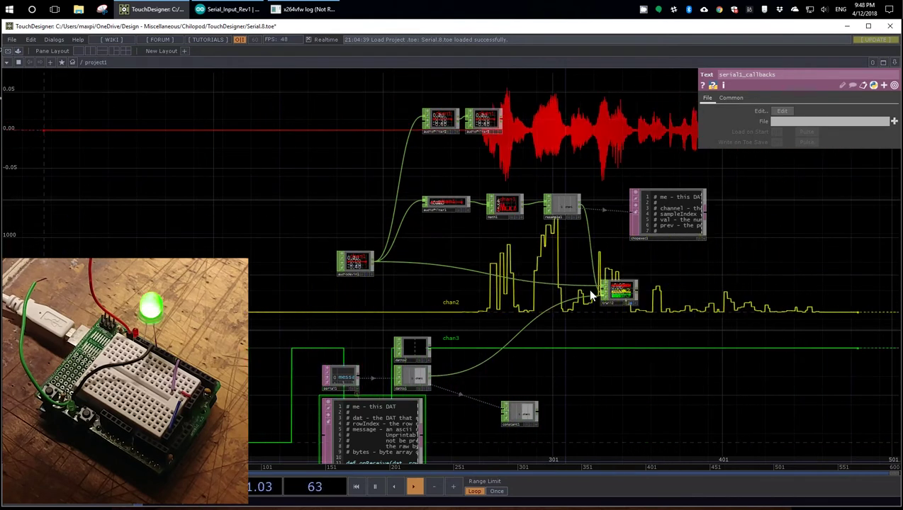
left_click(218, 9)
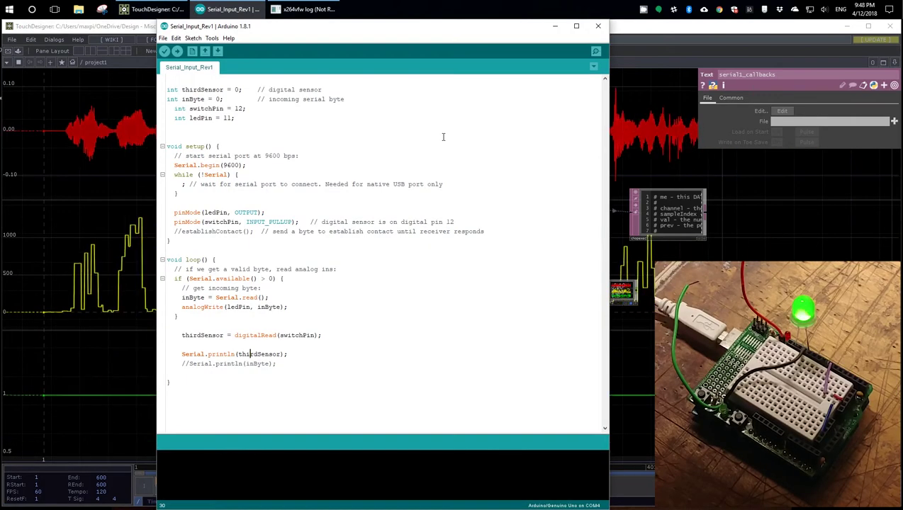
left_click(162, 38)
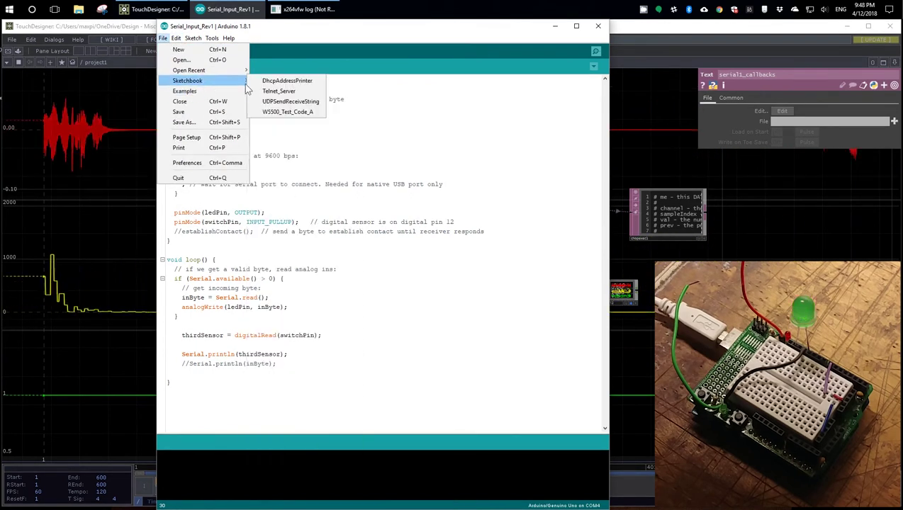
mouse_move(234, 91)
mouse_move(295, 141)
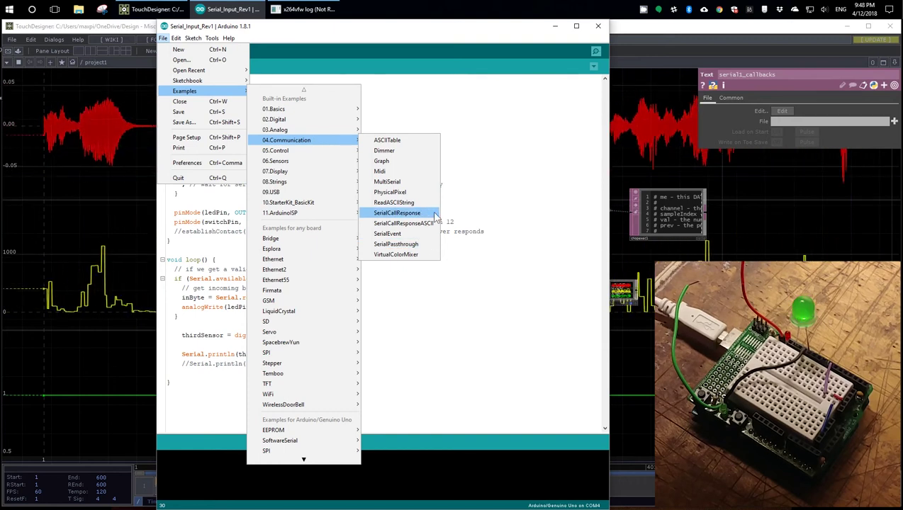
left_click(530, 203)
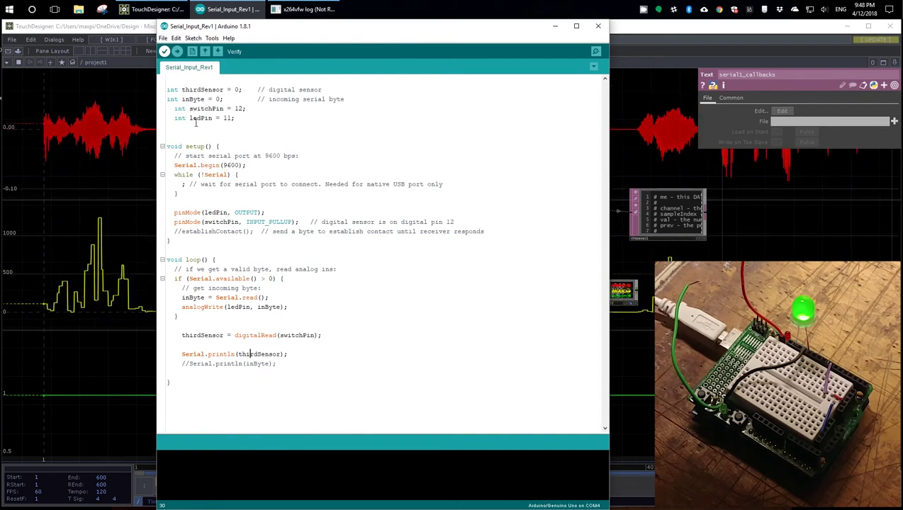
Walk through the sketch's Serial.begin, pinMode and Serial.println thirdSensor lines by highlighting them.
left_click(184, 165)
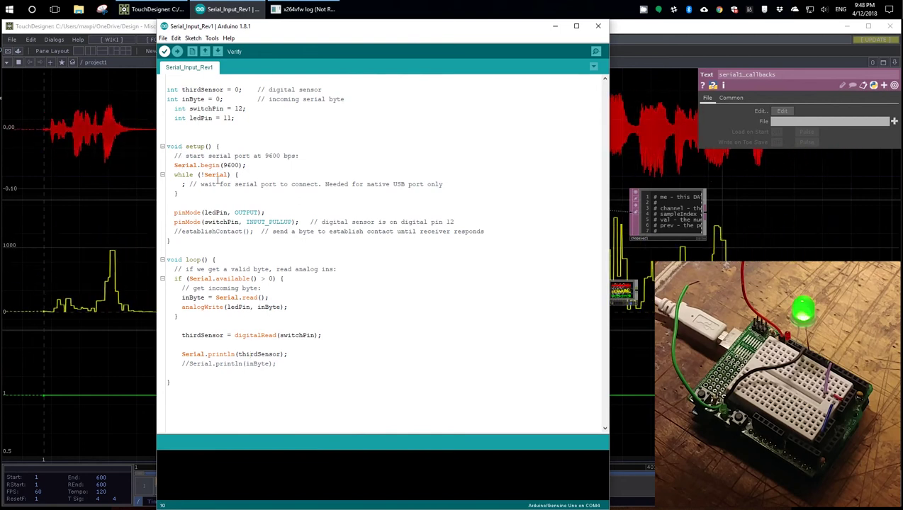
left_click_drag(186, 214, 228, 213)
left_click(237, 212)
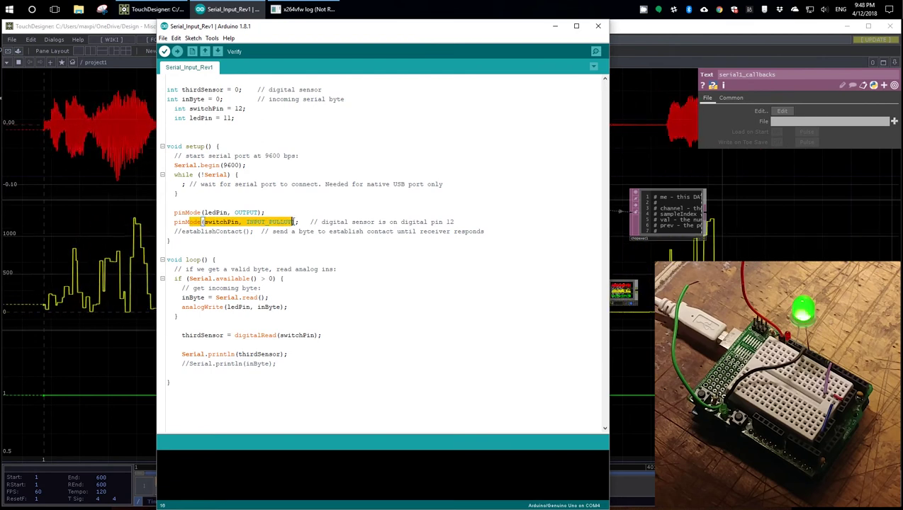
left_click(270, 222)
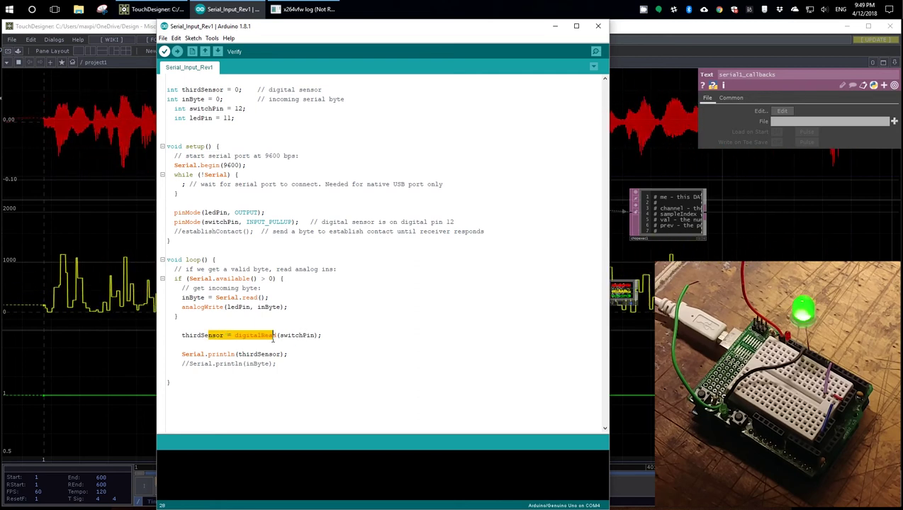
left_click_drag(257, 353, 207, 354)
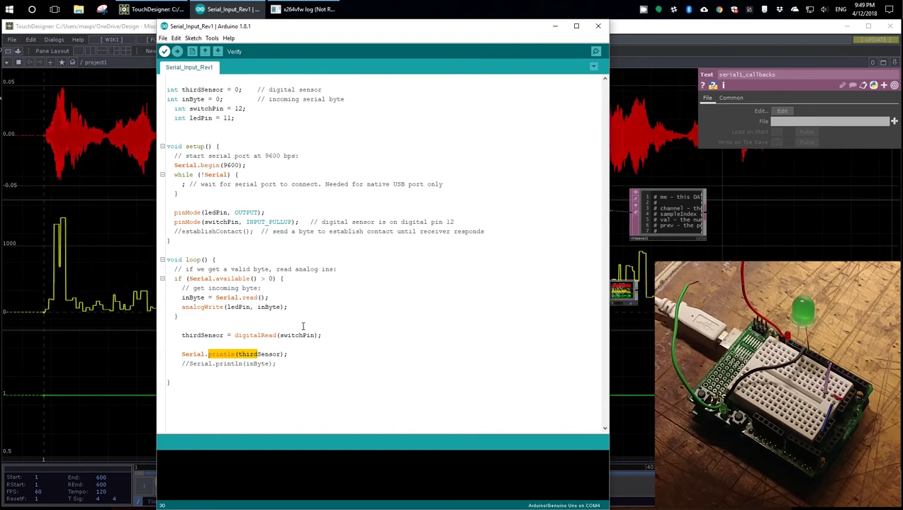
Return to TouchDesigner and show serial1's settings: active on port com3 at 9600 baud.
left_click(553, 26)
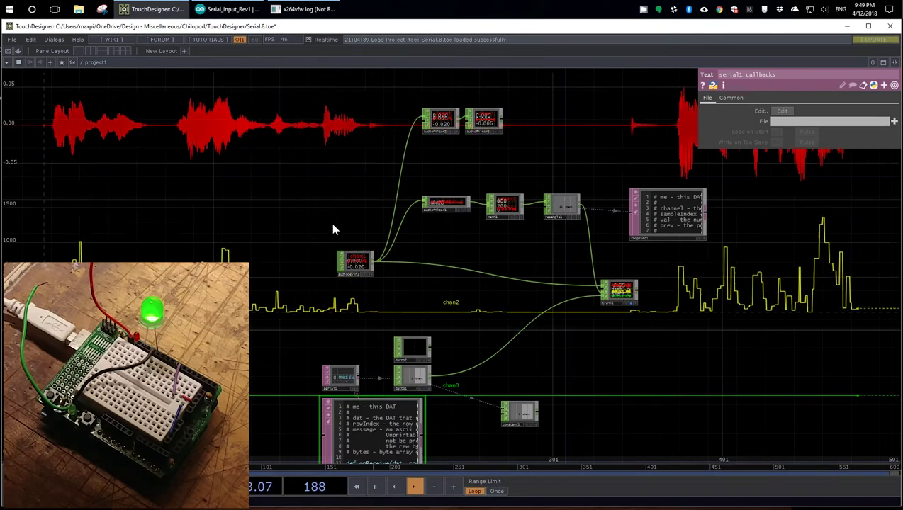
scroll(339, 401, "up", 6)
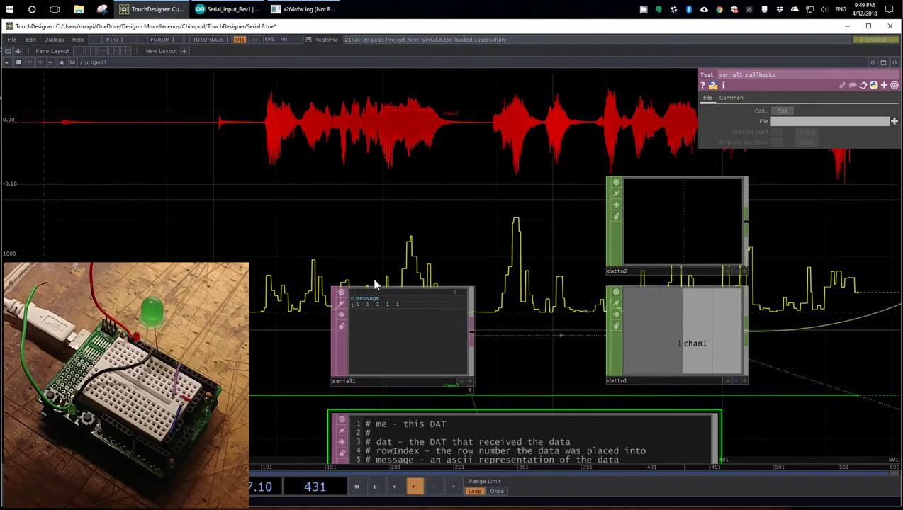
key("Tab")
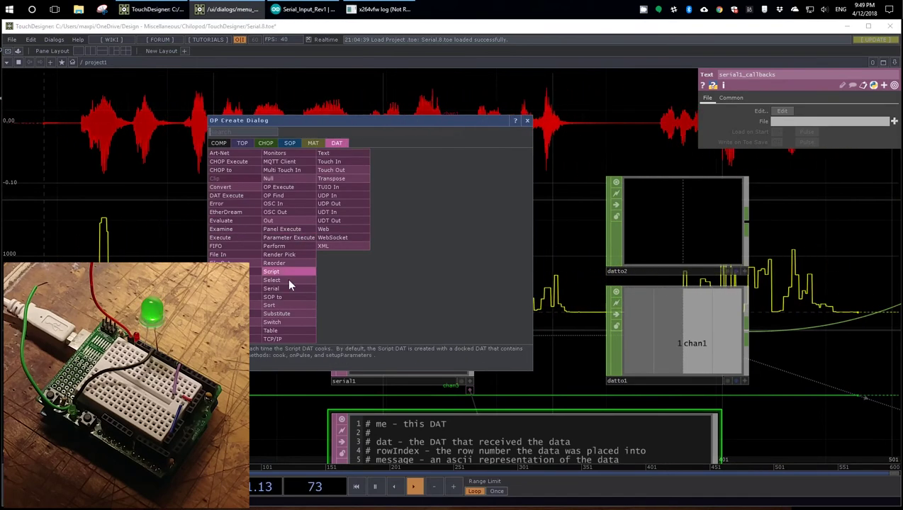
key("Escape")
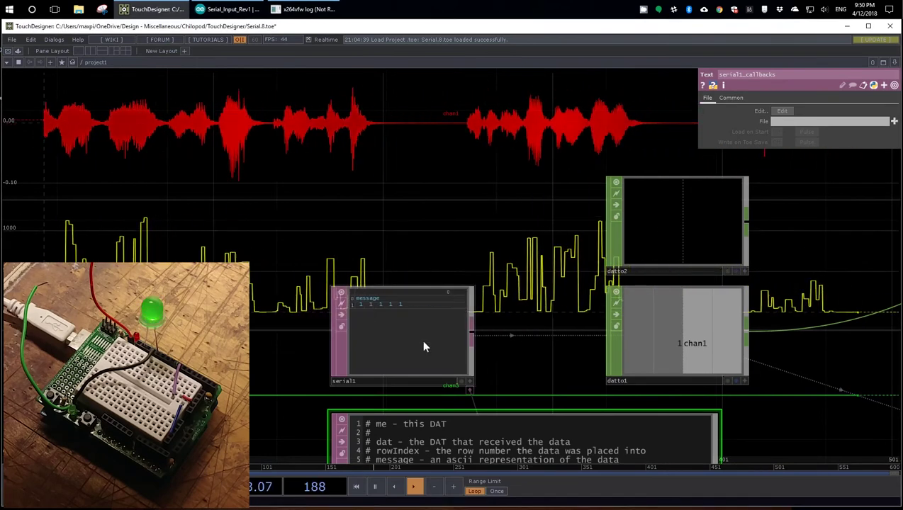
left_click(423, 346)
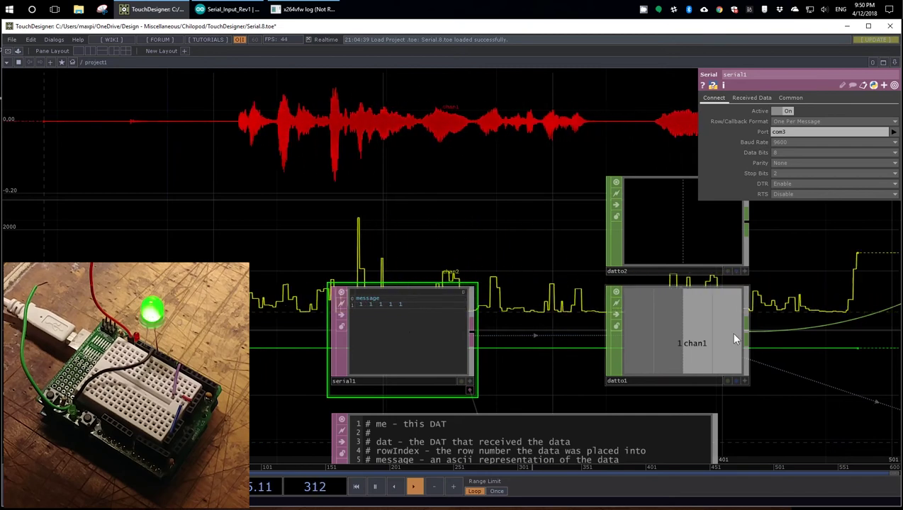
Show datto1 reading row 1 of serial1 as Channel per Column, then zoom onto trail2.
left_click(689, 347)
scroll(550, 346, "down", 2)
scroll(689, 351, "up", 3)
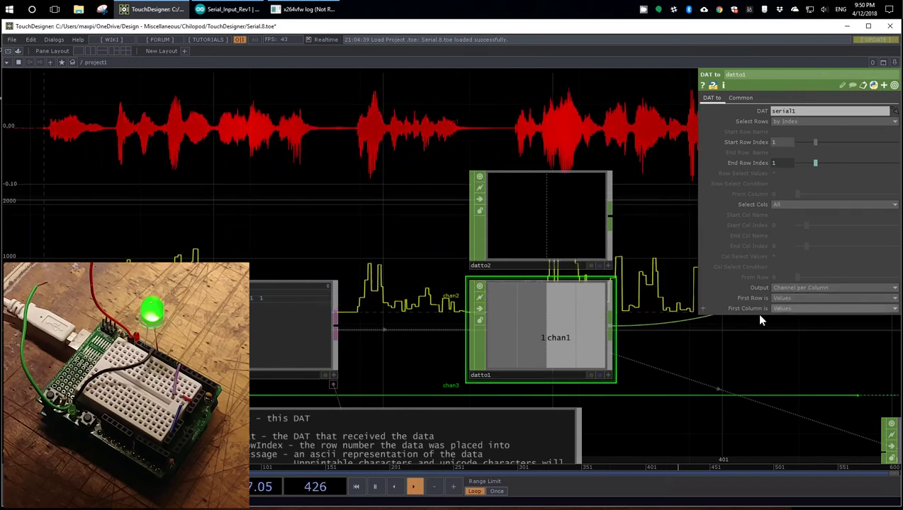
scroll(509, 346, "down", 5)
scroll(509, 345, "down", 2)
scroll(631, 278, "up", 10)
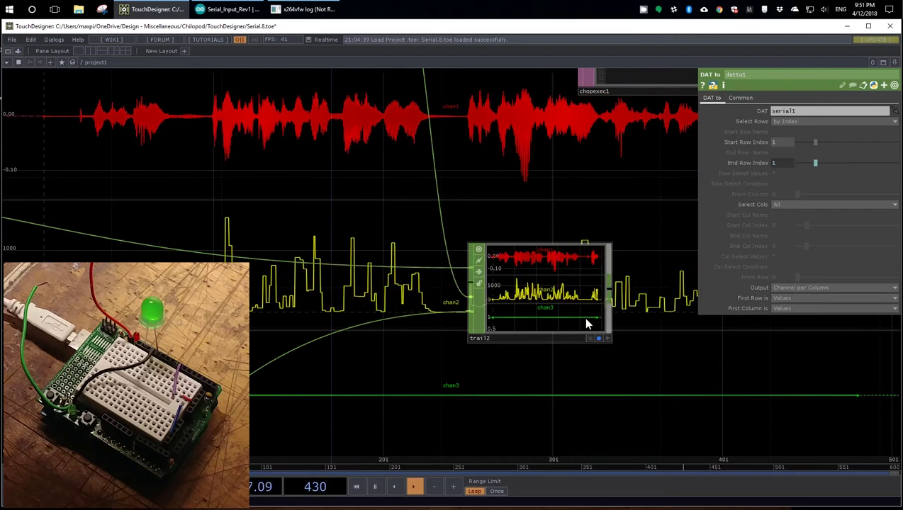
Display audiodevin1's Microphone Array, Mono, 44100 Hz settings; browse the CHOP operator list without adding one.
scroll(587, 325, "down", 5)
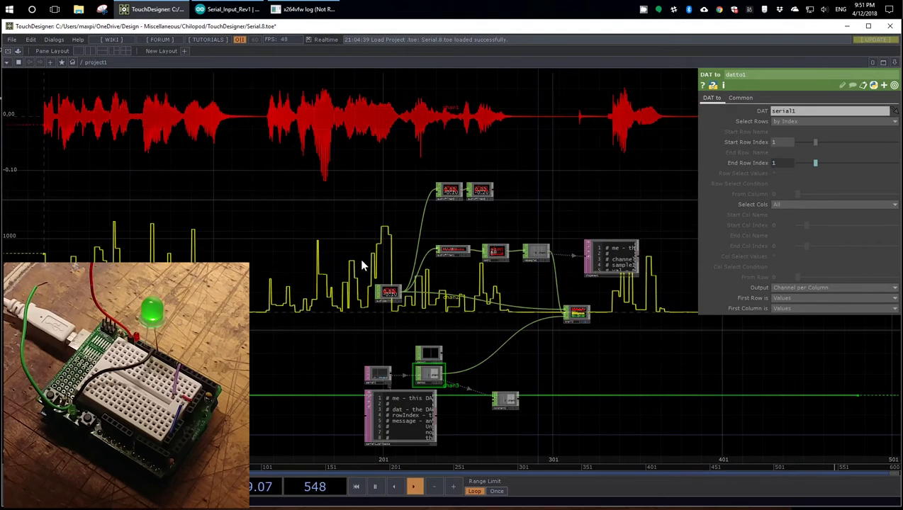
scroll(379, 278, "up", 6)
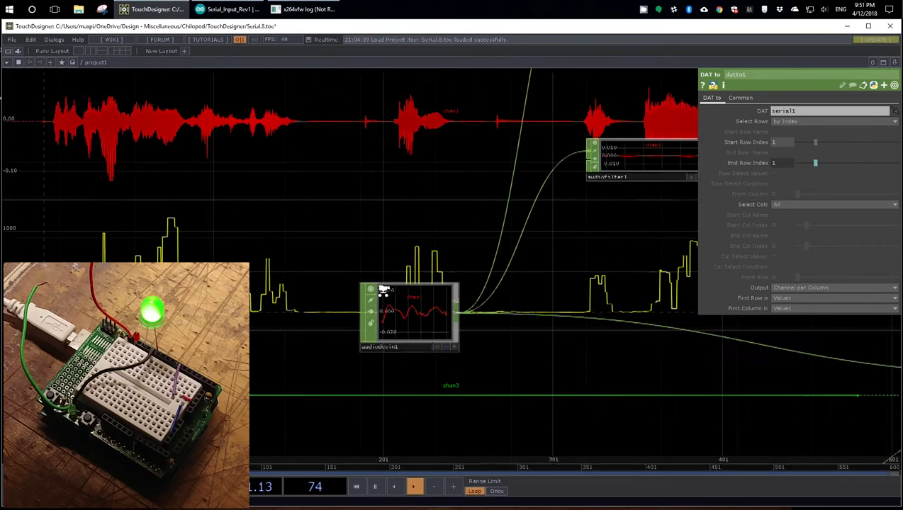
left_click(413, 314)
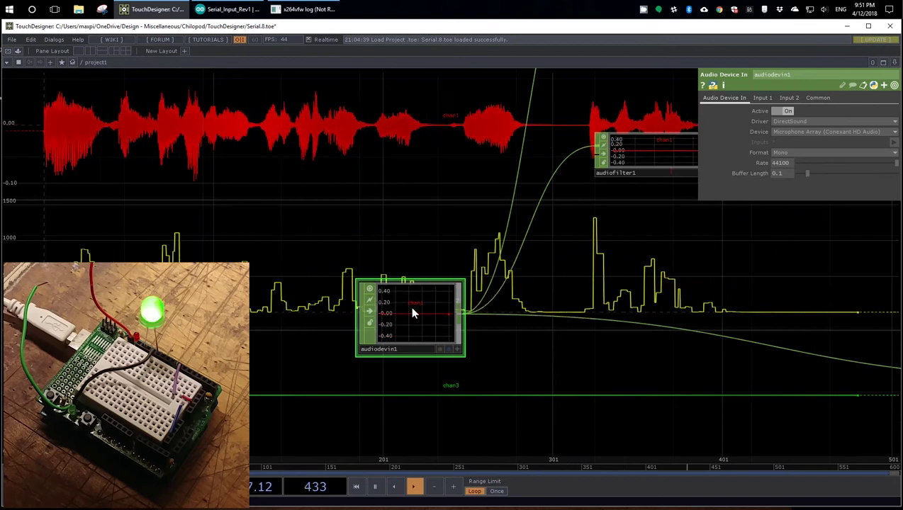
key("Tab")
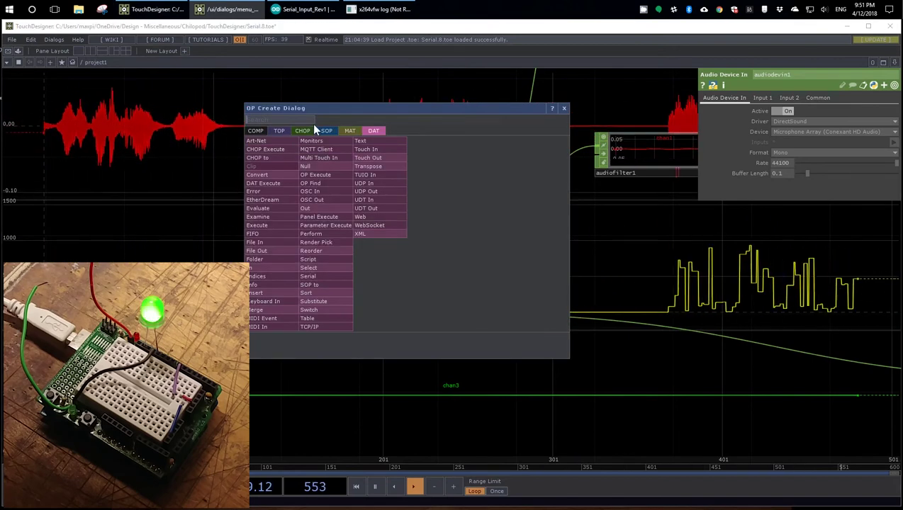
left_click(306, 131)
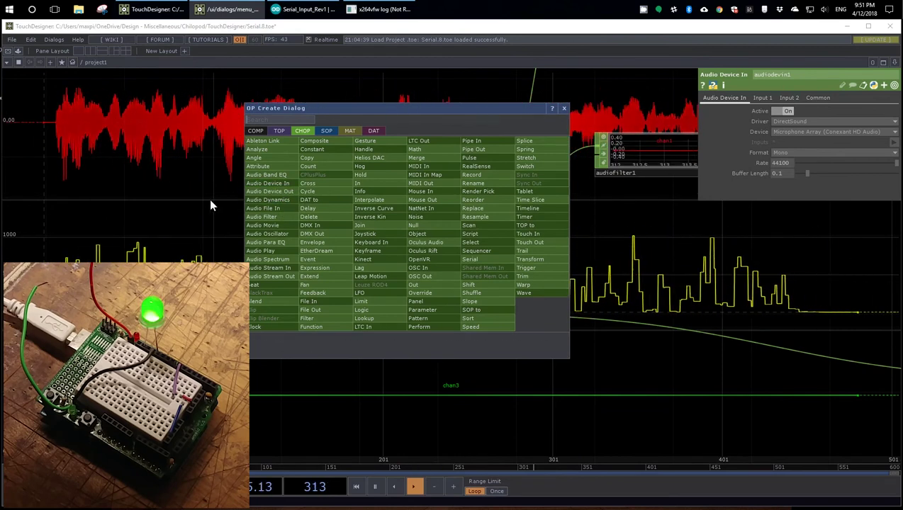
left_click(267, 183)
left_click(358, 283)
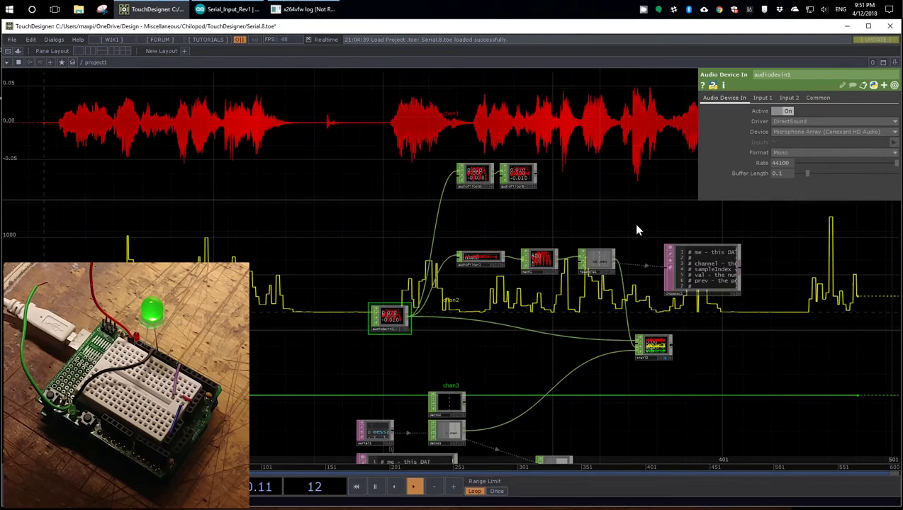
scroll(618, 220, "up", 5)
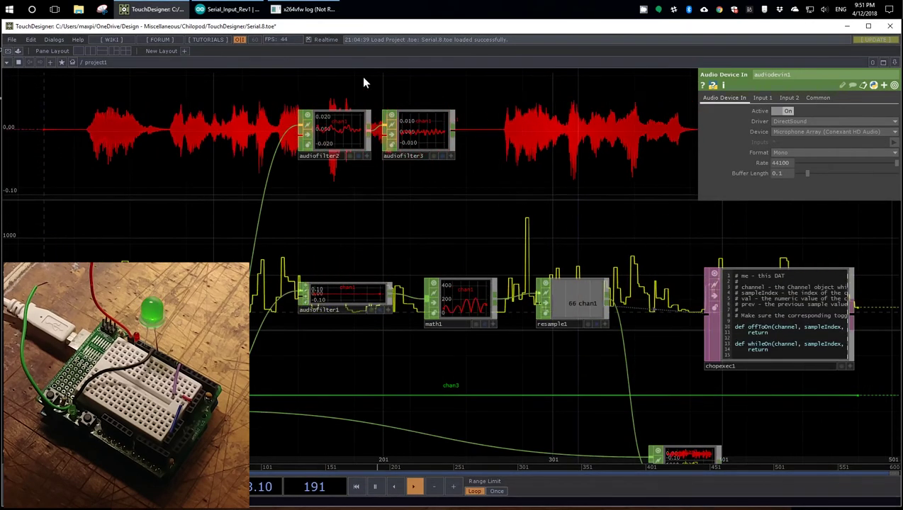
Review audiofilter2, audiofilter3's High Pass 300 Hz, then audiofilter1's Low Pass 100 Hz cutoff.
left_click(339, 133)
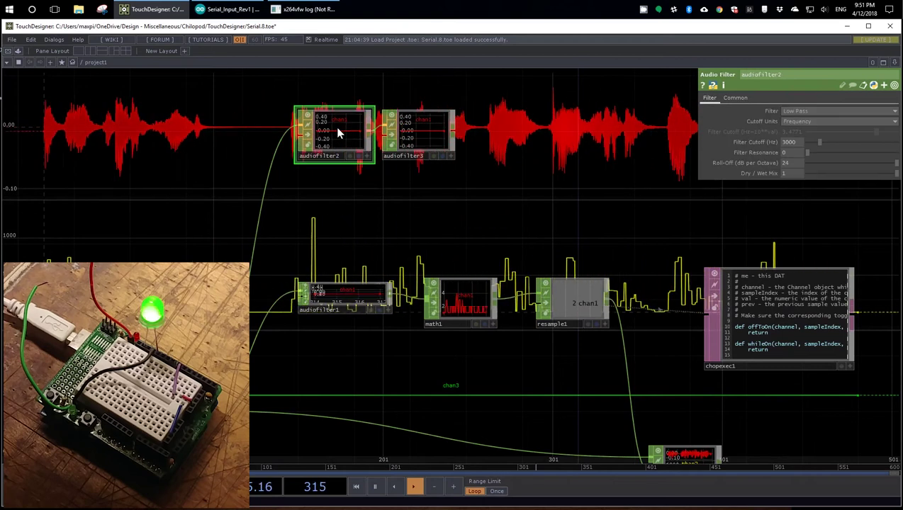
left_click(428, 137)
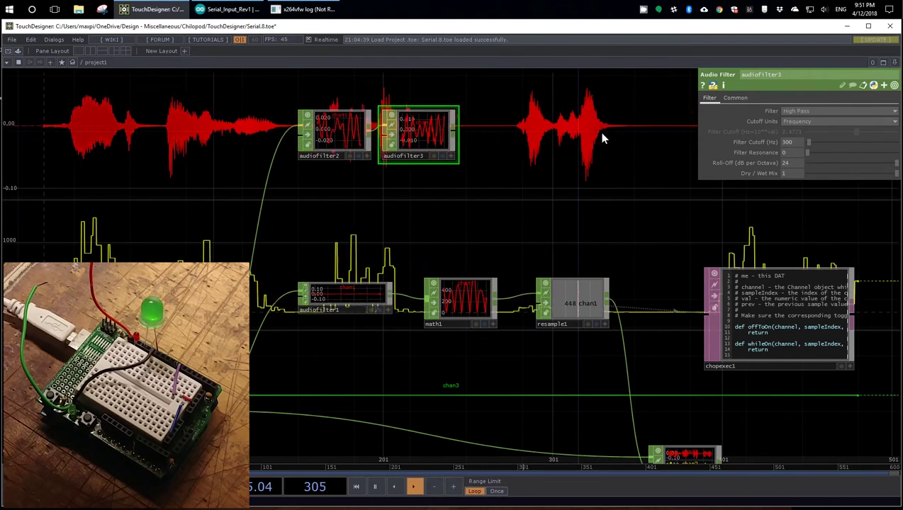
left_click(337, 289)
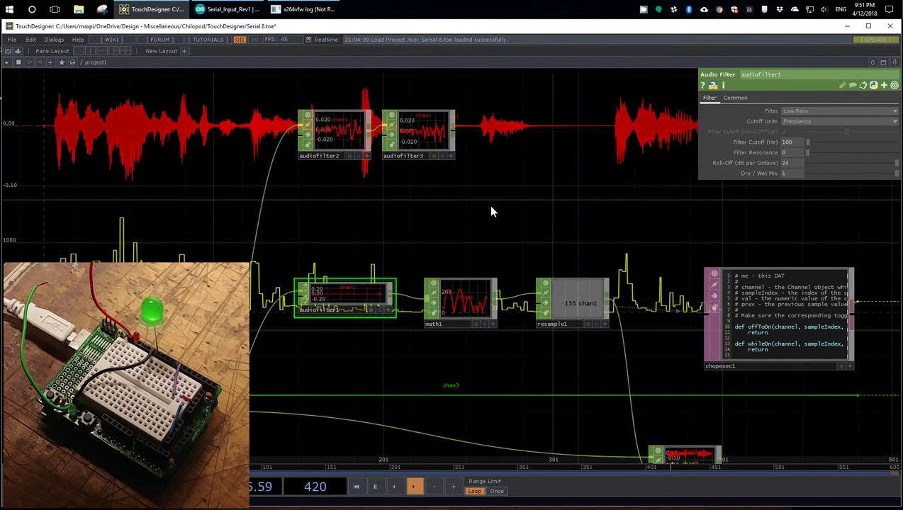
Check math1's OP tab, then its Range mapping of 0–0.0005 onto 0–255.
left_click(466, 298)
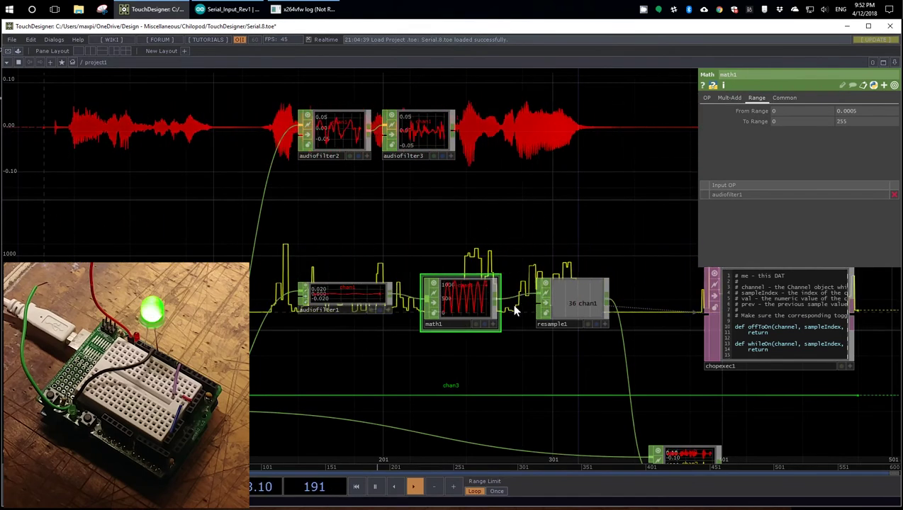
left_click(706, 98)
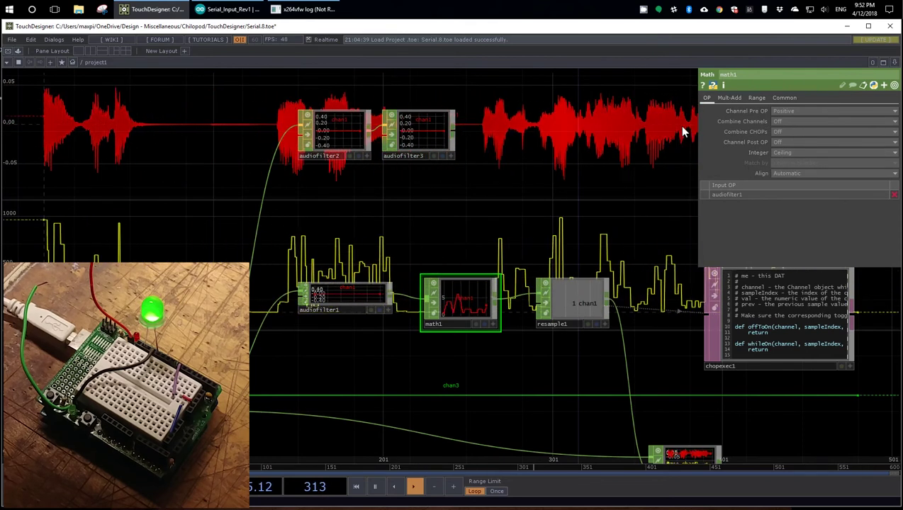
left_click(753, 97)
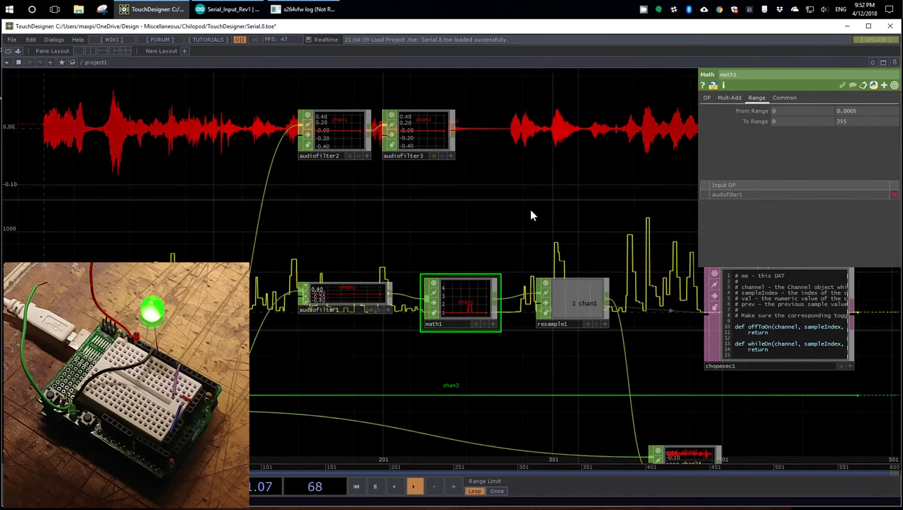
Select resample1 to show its Sample Rate of 30.
left_click(571, 303)
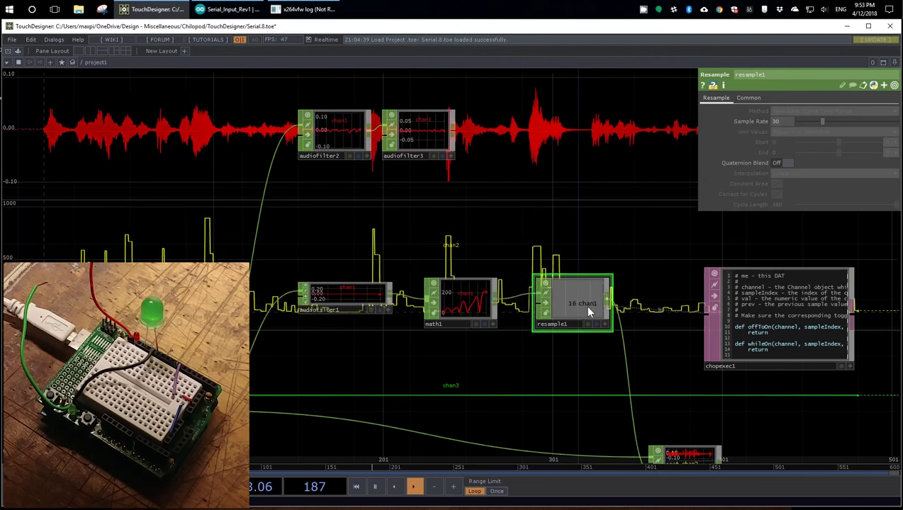
Inspect trail2's settings, which plot audio, chan2 and chan3.
scroll(584, 305, "down", 2)
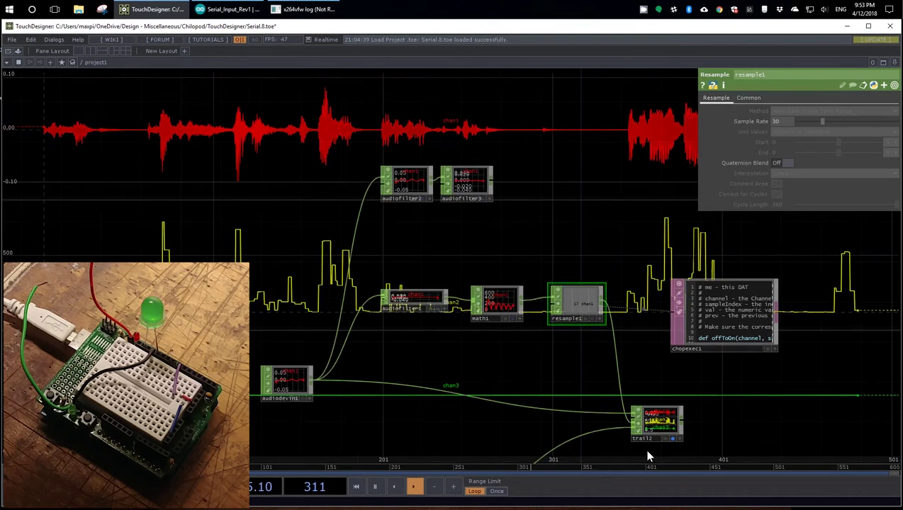
scroll(651, 460, "up", 2)
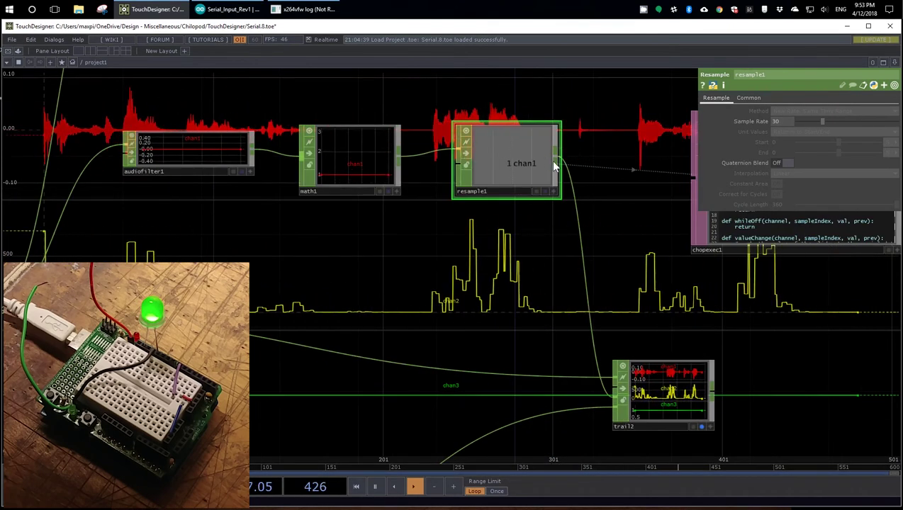
left_click(667, 401)
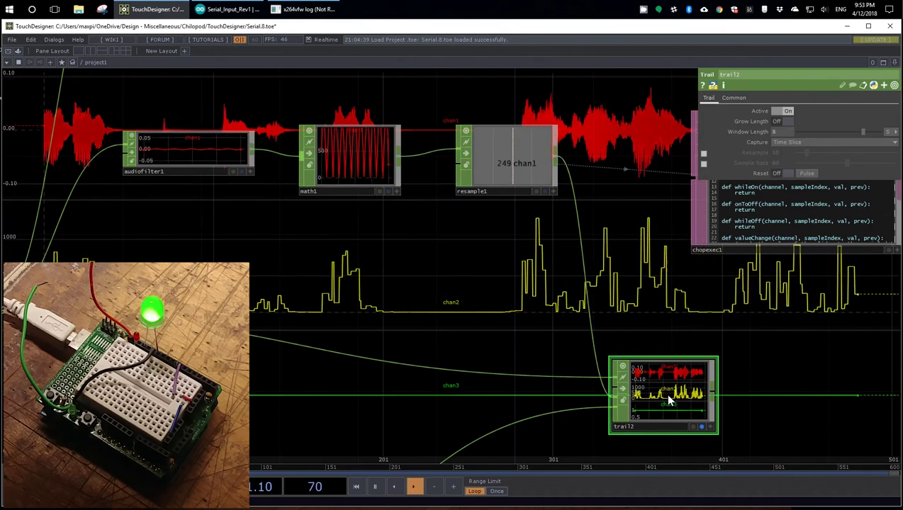
scroll(558, 309, "down", 3)
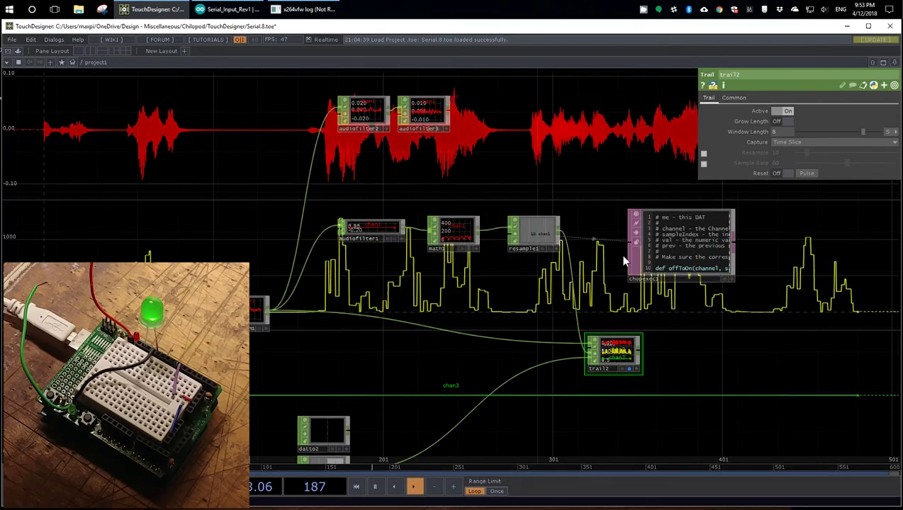
scroll(661, 226, "up", 3)
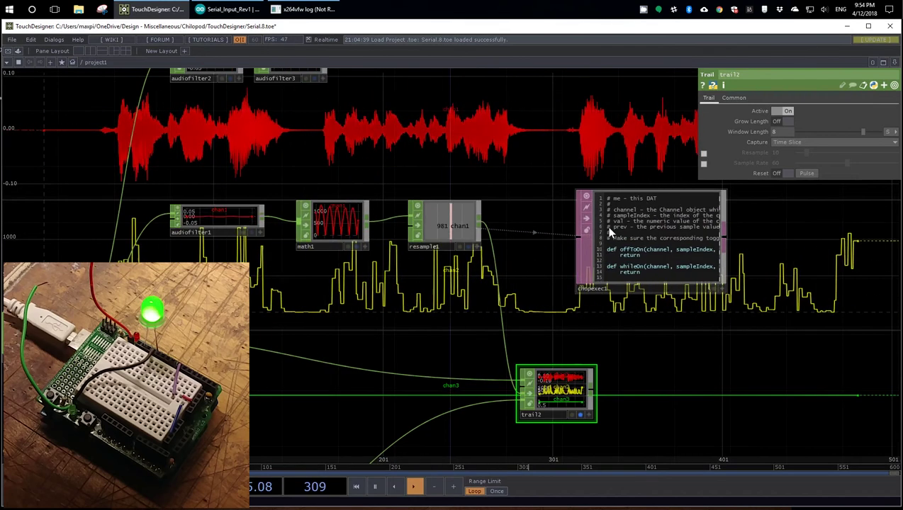
scroll(611, 234, "up", 2)
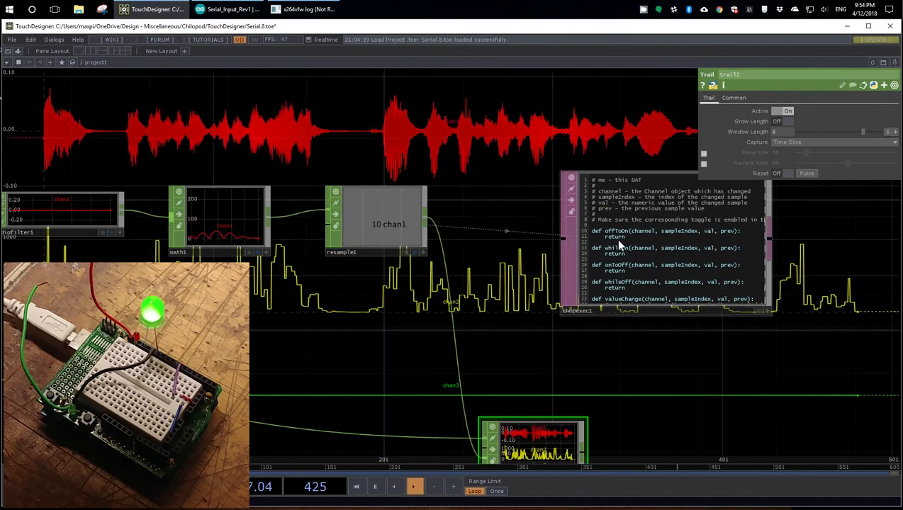
Browse DAT operators without adding one, then show chopexec1 watching resample1 with Value Change on.
key("Tab")
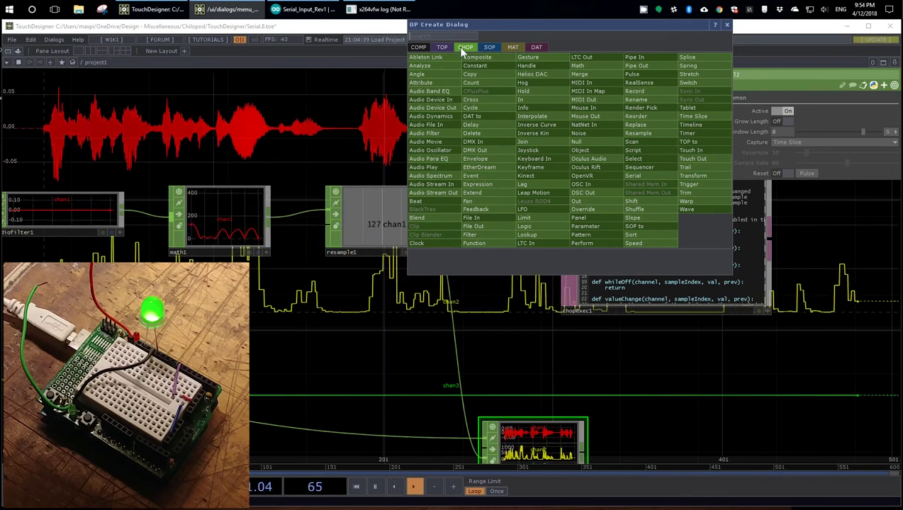
left_click(537, 48)
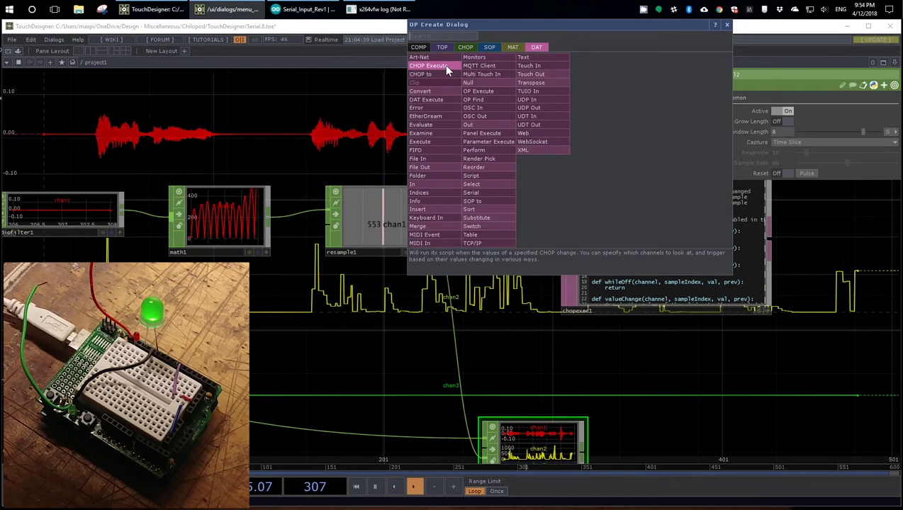
left_click(726, 27)
left_click(635, 241)
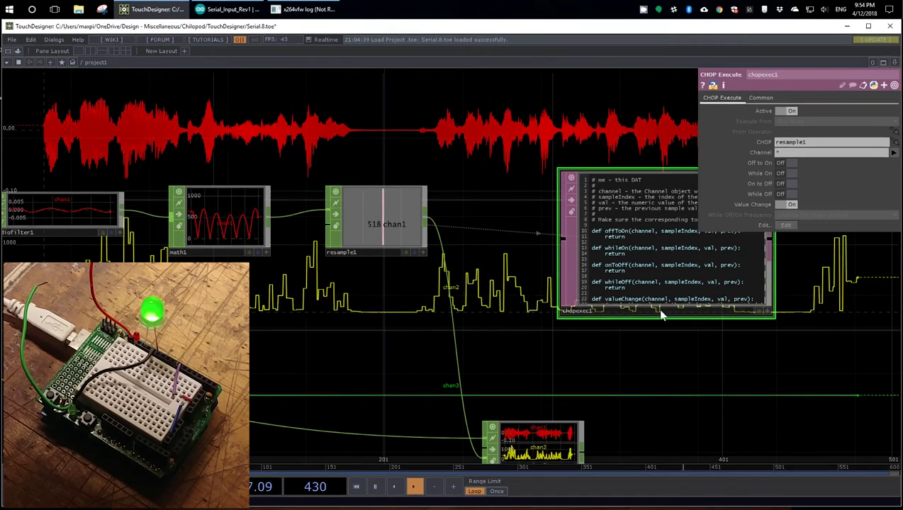
scroll(673, 281, "up", 2)
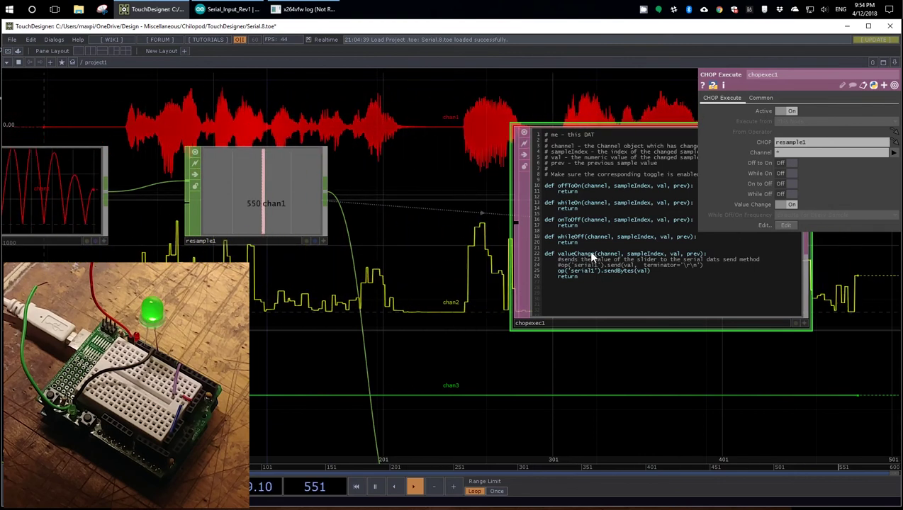
scroll(628, 275, "up", 3)
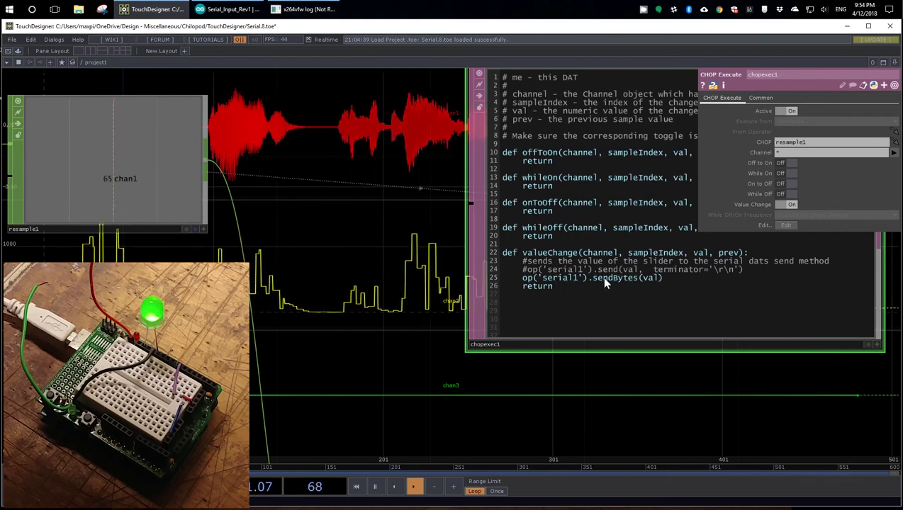
Show serial1's Connect parameters: One Per Message, com3, 9600 baud, 8 data bits, 2 stop bits.
scroll(606, 252, "down", 10)
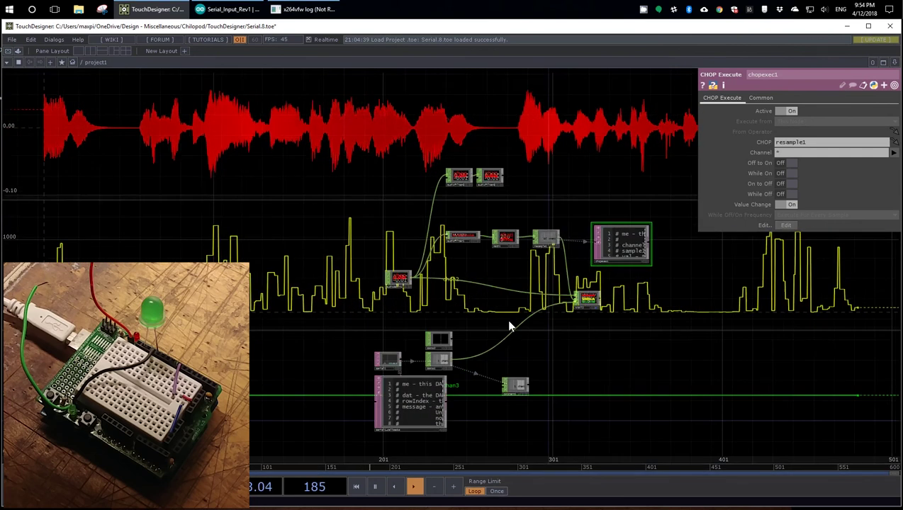
scroll(408, 407, "up", 3)
scroll(367, 317, "up", 6)
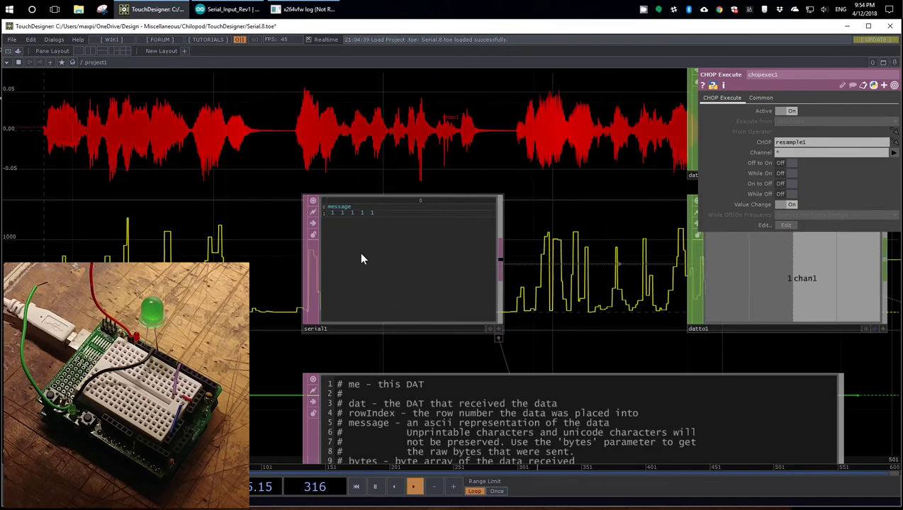
left_click(410, 314)
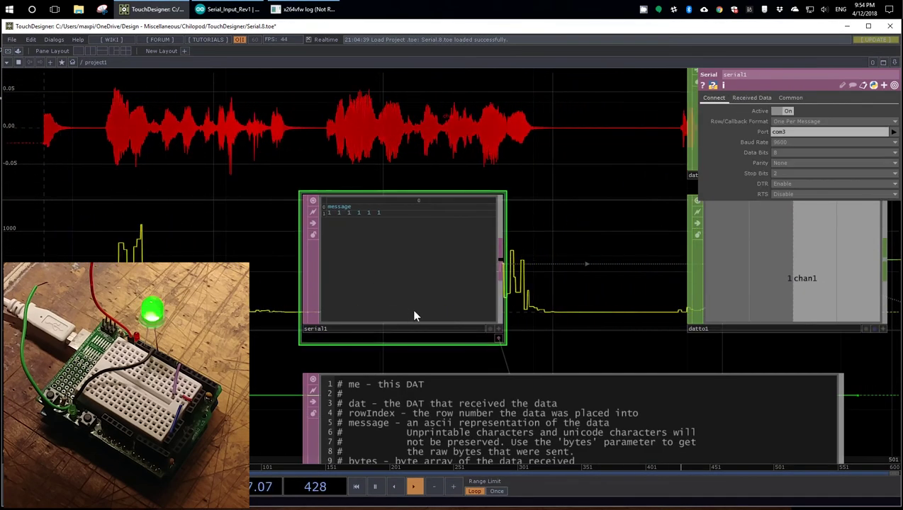
scroll(414, 302, "down", 2)
scroll(414, 303, "down", 4)
scroll(528, 245, "up", 2)
scroll(528, 245, "down", 3)
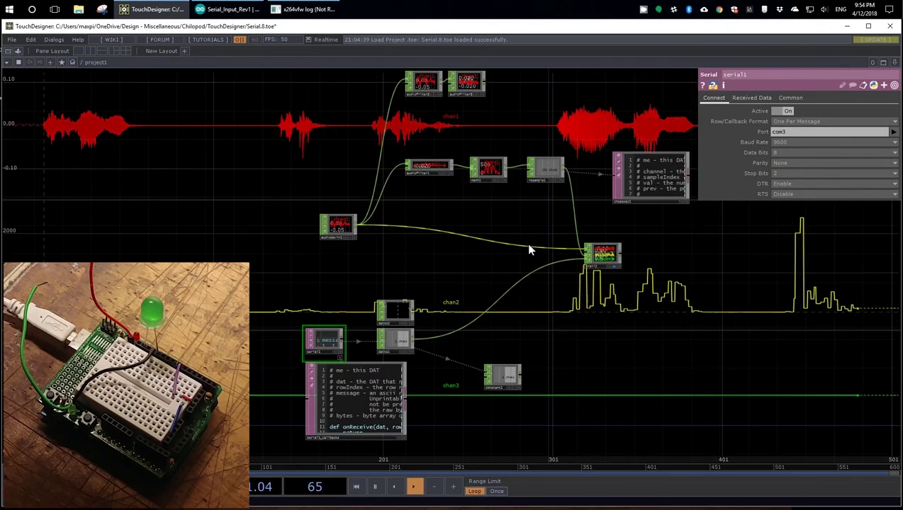